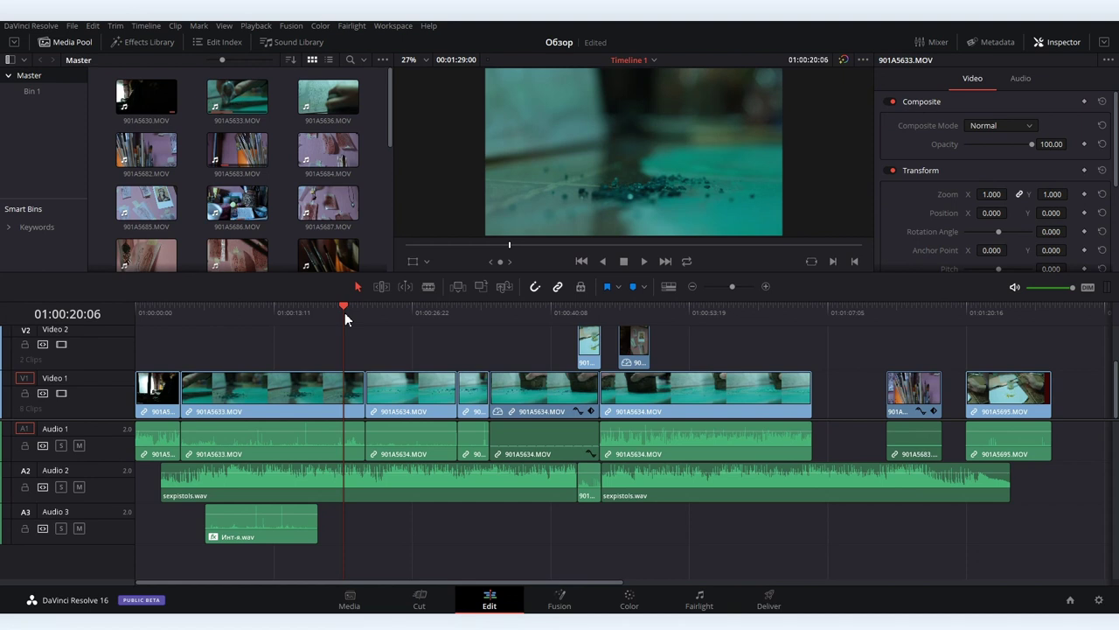
- Switch to the Cut page to show Timeline 1 with its overview and detail timelines
{"action": "left_click", "coordinate": [419, 602]}
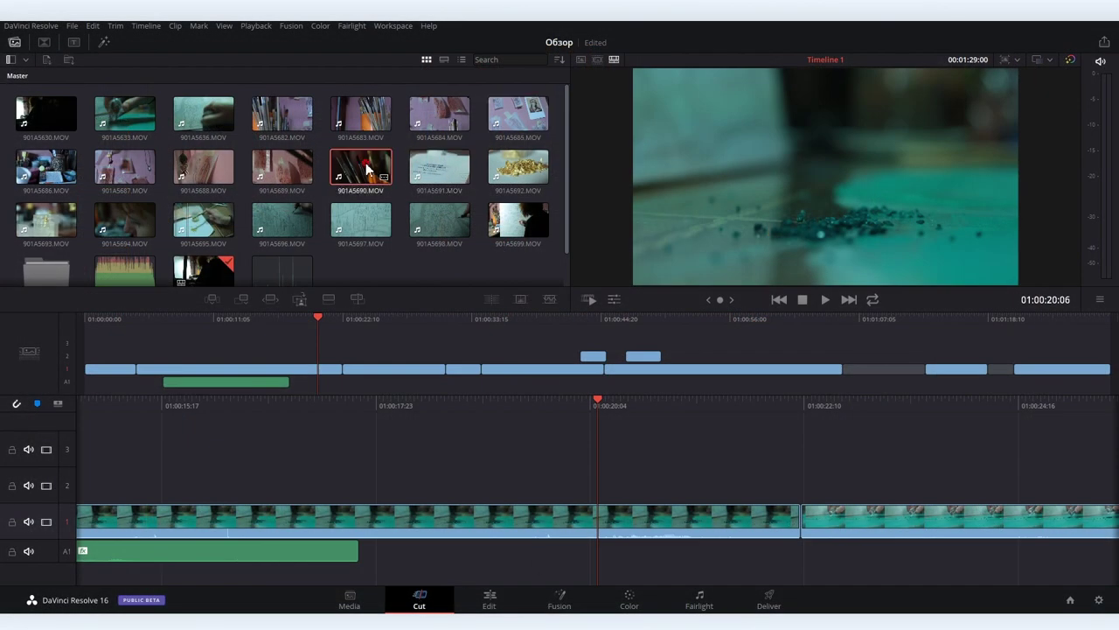
- Add clip 901A5690 to track 2 and trim a clip to shorten the timeline
{"action": "left_click_drag", "start_coordinate": [365, 169], "coordinate": [850, 358]}
{"action": "left_click", "coordinate": [939, 368]}
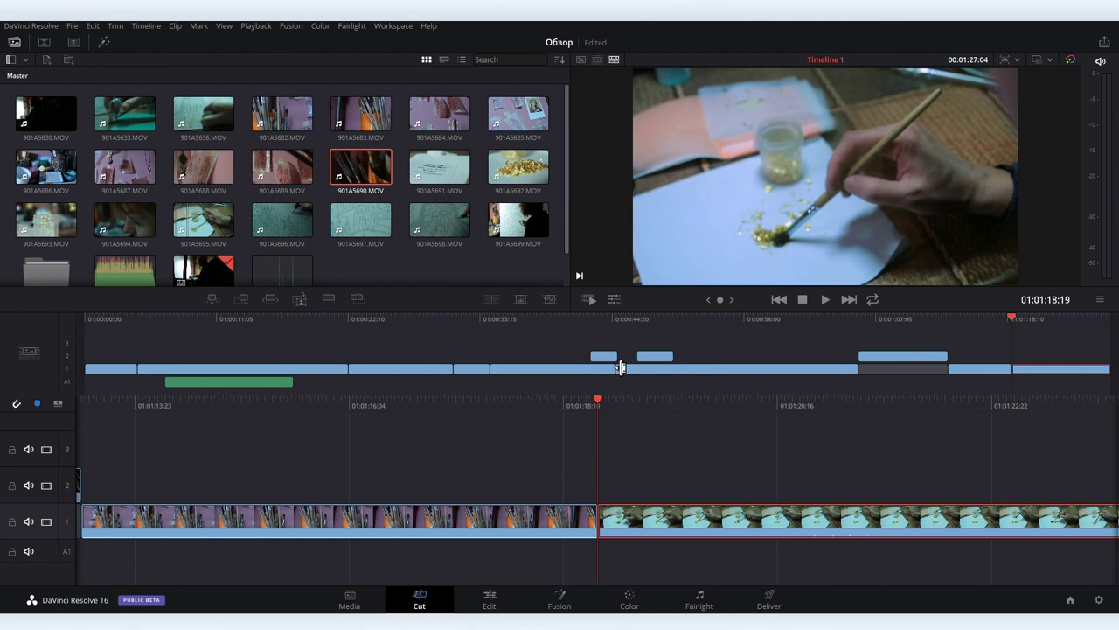
{"action": "left_click_drag", "start_coordinate": [620, 368], "coordinate": [655, 358]}
{"action": "left_click", "coordinate": [593, 358]}
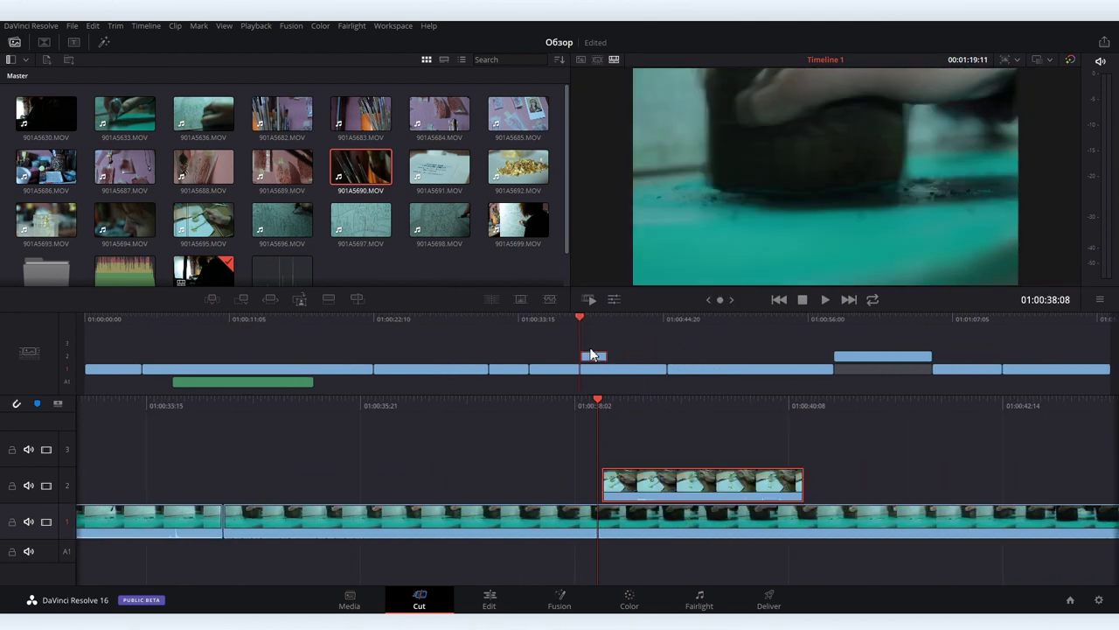
- Check the Edit and Fairlight pages, then return to the Cut page
{"action": "left_click", "coordinate": [490, 600]}
{"action": "left_click", "coordinate": [562, 475]}
{"action": "left_click", "coordinate": [700, 602]}
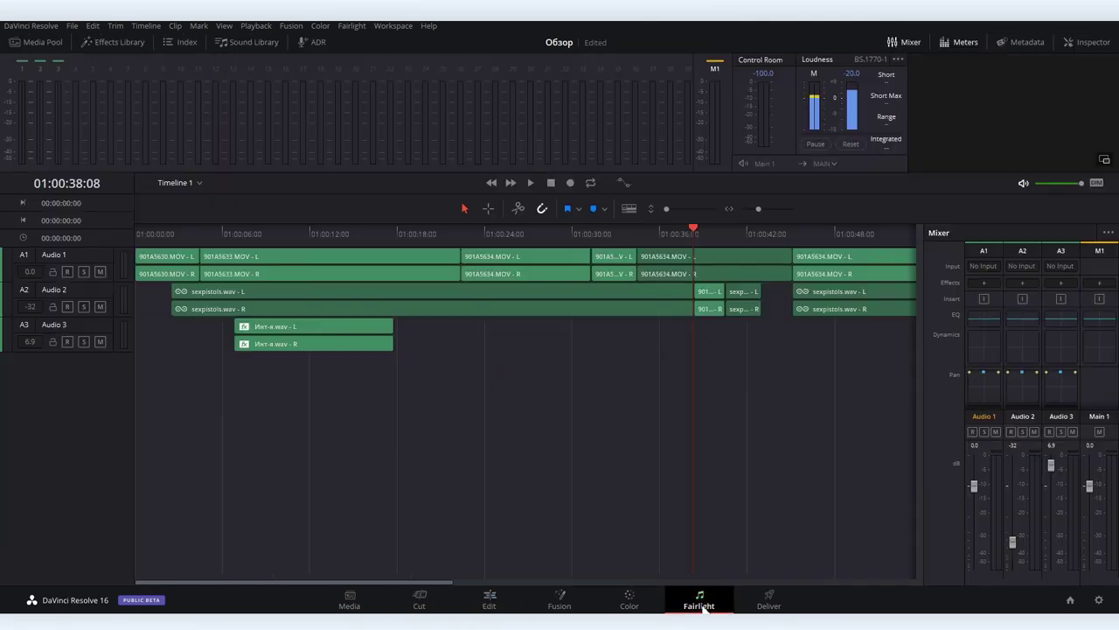
{"action": "left_click", "coordinate": [420, 600]}
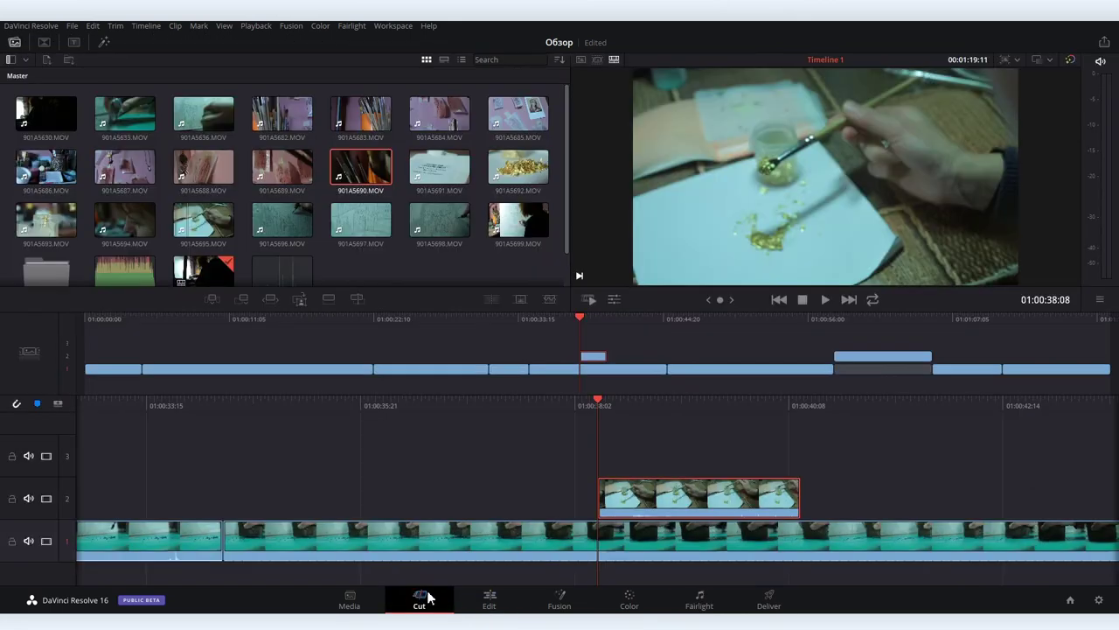
- Scrub back to the V1 cut between the teal table shots and start trimming it
{"action": "left_click", "coordinate": [675, 537]}
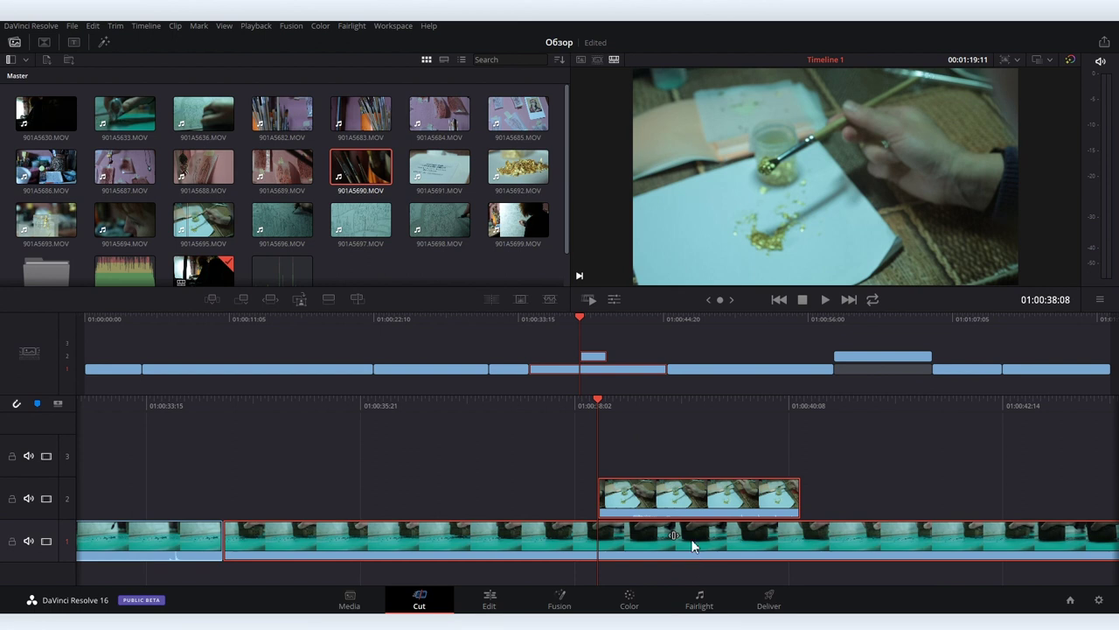
{"action": "left_click", "coordinate": [96, 367]}
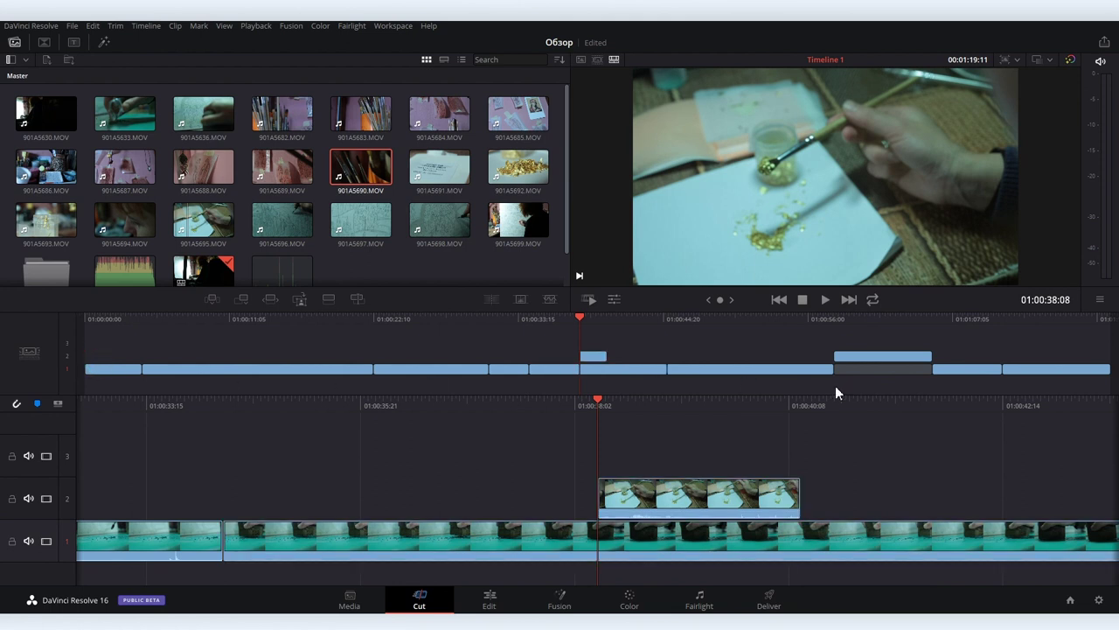
{"action": "left_click", "coordinate": [1027, 370]}
{"action": "left_click_drag", "start_coordinate": [602, 402], "coordinate": [912, 408]}
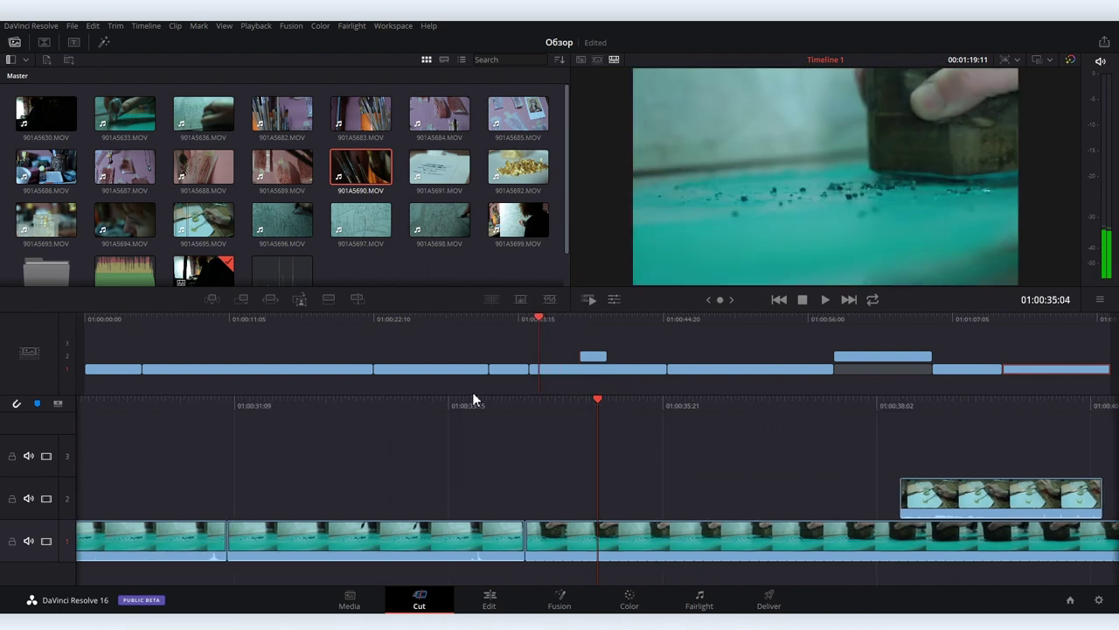
{"action": "mouse_move", "coordinate": [449, 400]}
{"action": "left_mouse_down"}
{"action": "mouse_move", "coordinate": [866, 408]}
{"action": "mouse_move", "coordinate": [455, 416]}
{"action": "left_mouse_up"}
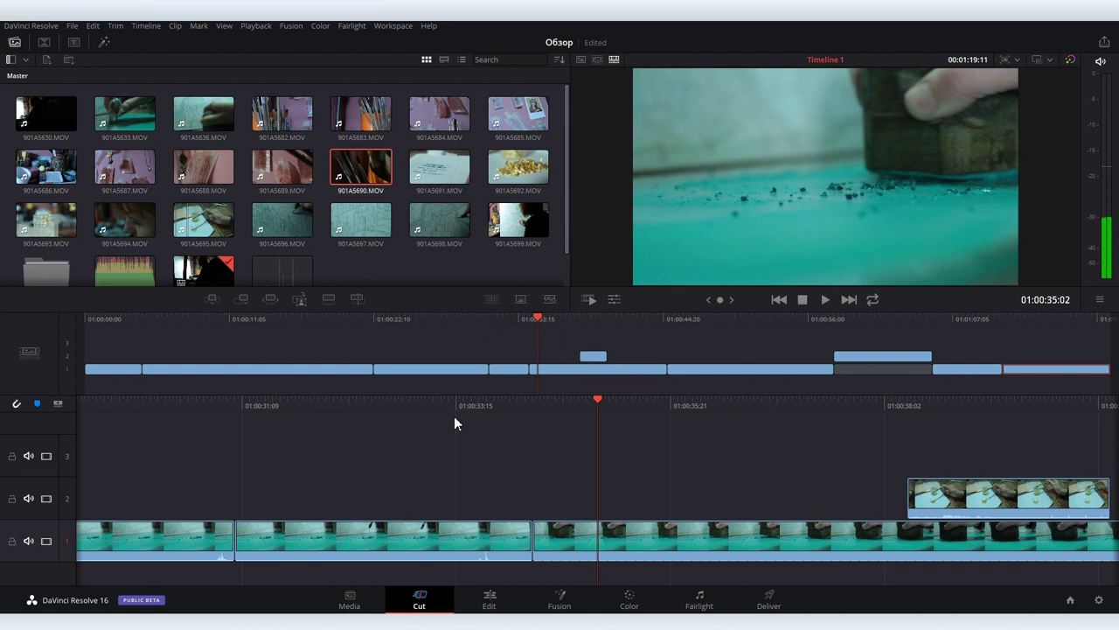
{"action": "mouse_move", "coordinate": [528, 529]}
{"action": "left_mouse_down"}
{"action": "mouse_move", "coordinate": [418, 535]}
{"action": "mouse_move", "coordinate": [603, 538]}
{"action": "left_mouse_up"}
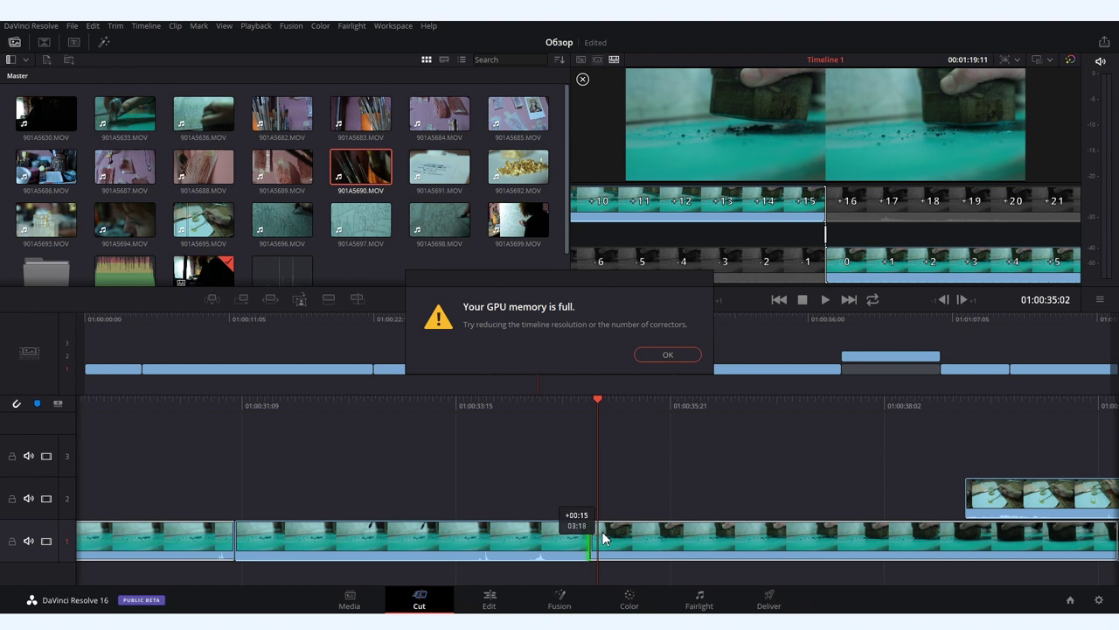
- Dismiss the GPU memory warning, ripple the edit point later and slip the track 1 clip
{"action": "left_click", "coordinate": [670, 354]}
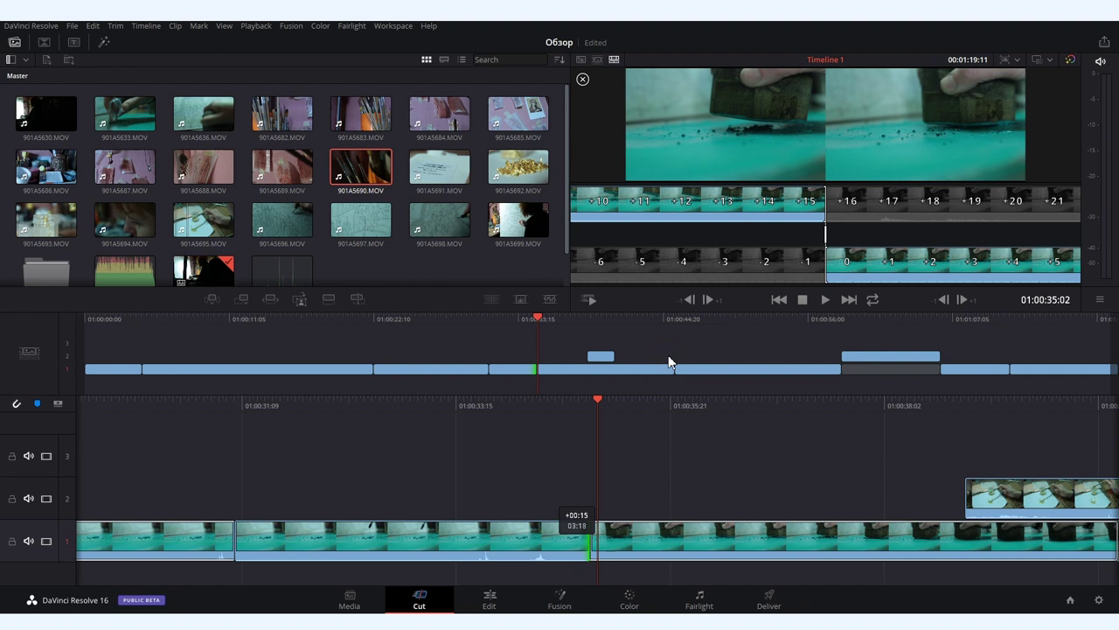
{"action": "left_click_drag", "start_coordinate": [595, 516], "coordinate": [595, 540]}
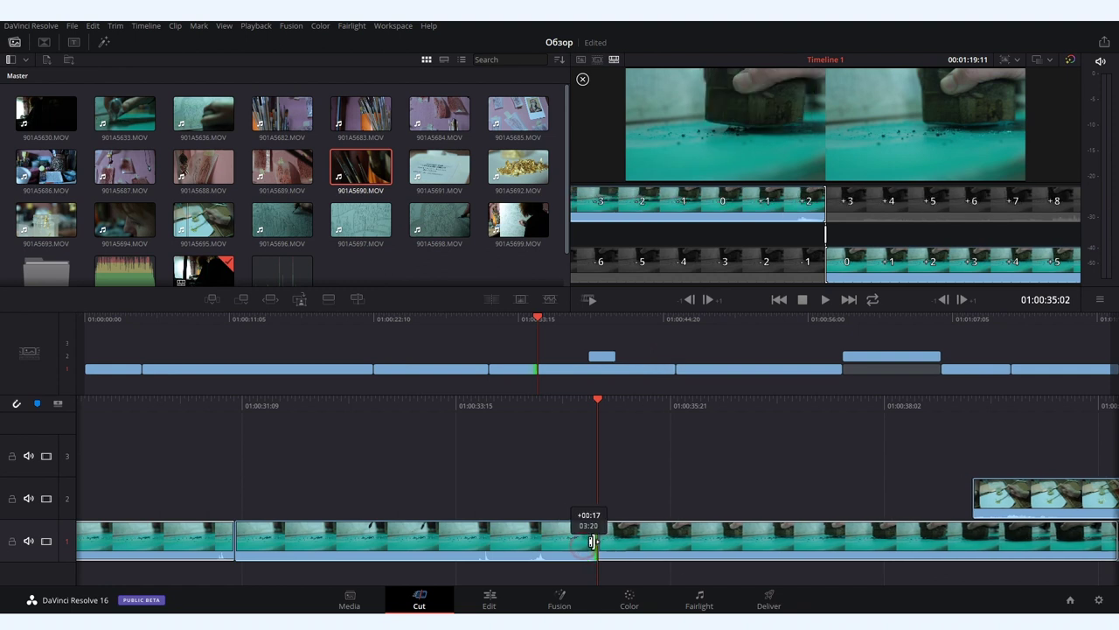
{"action": "mouse_move", "coordinate": [411, 530]}
{"action": "left_mouse_down"}
{"action": "mouse_move", "coordinate": [308, 526]}
{"action": "mouse_move", "coordinate": [412, 530]}
{"action": "left_mouse_up"}
- Pick another edit point and nudge it one frame forward and back
{"action": "left_click_drag", "start_coordinate": [485, 368], "coordinate": [543, 373]}
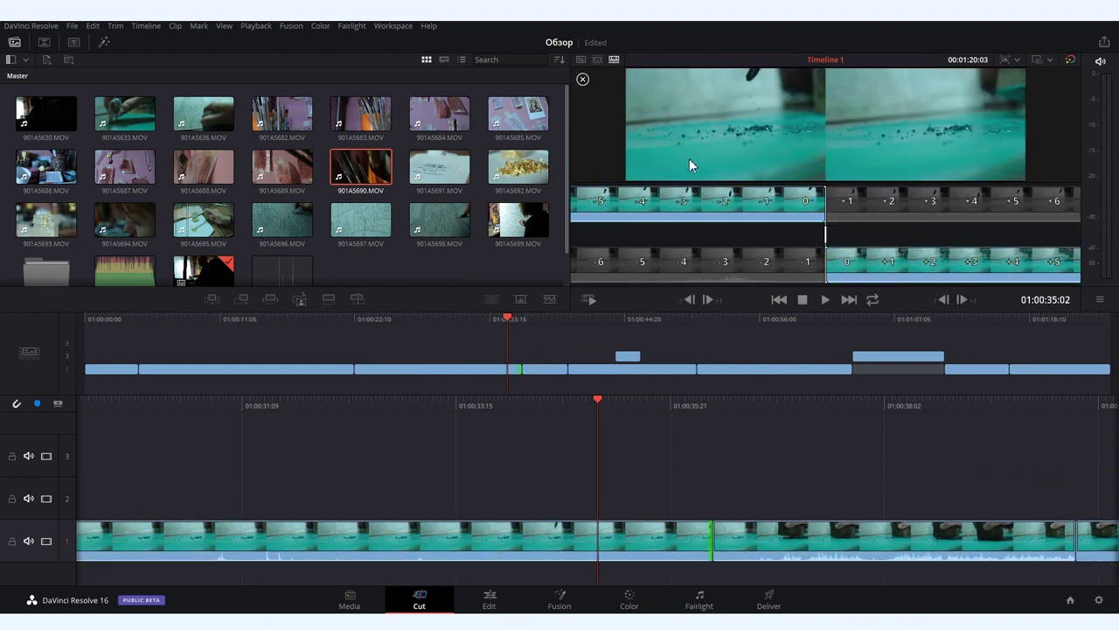
{"action": "left_click", "coordinate": [707, 299]}
{"action": "left_click", "coordinate": [689, 299]}
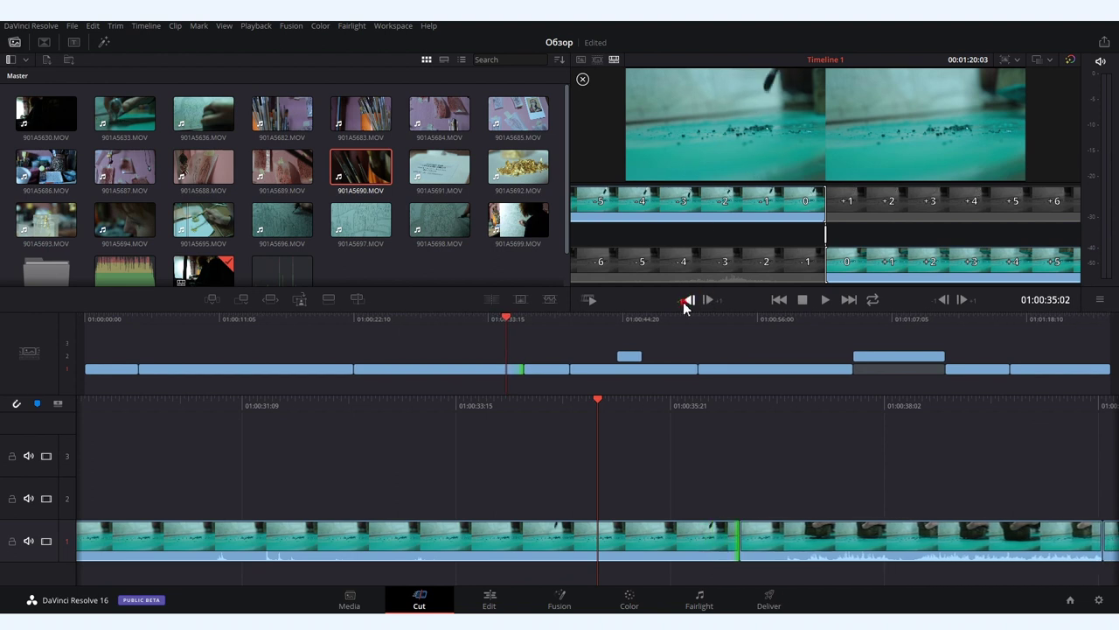
{"action": "left_click", "coordinate": [969, 301]}
{"action": "left_click", "coordinate": [943, 301]}
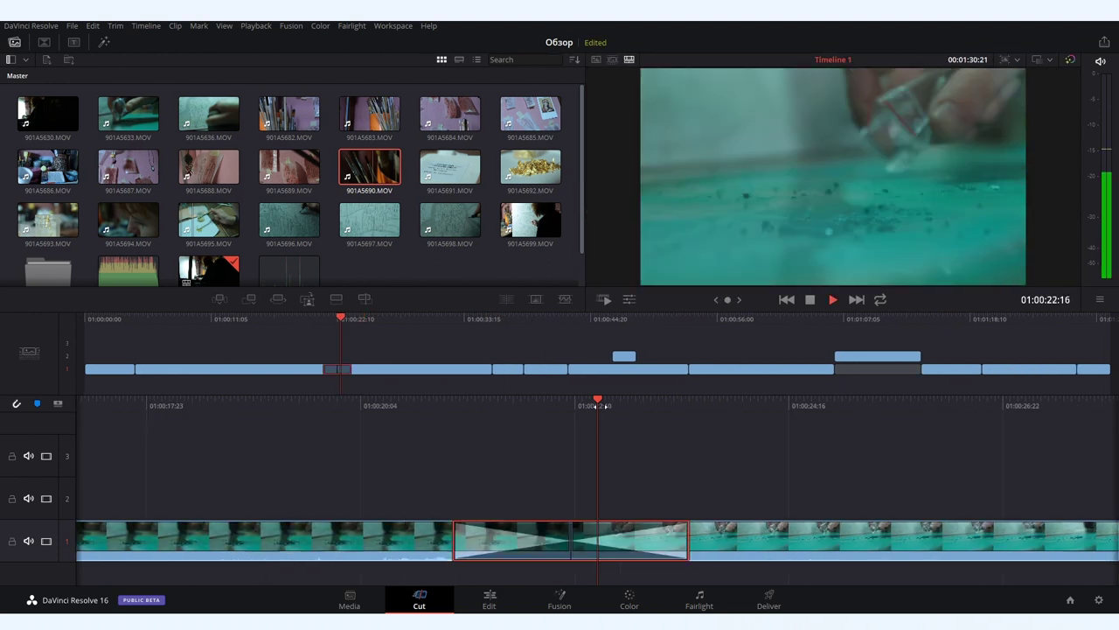
- On the Edit page, trim 901A5630.MOV's edges inward to a short section and select it
{"action": "left_click", "coordinate": [492, 602]}
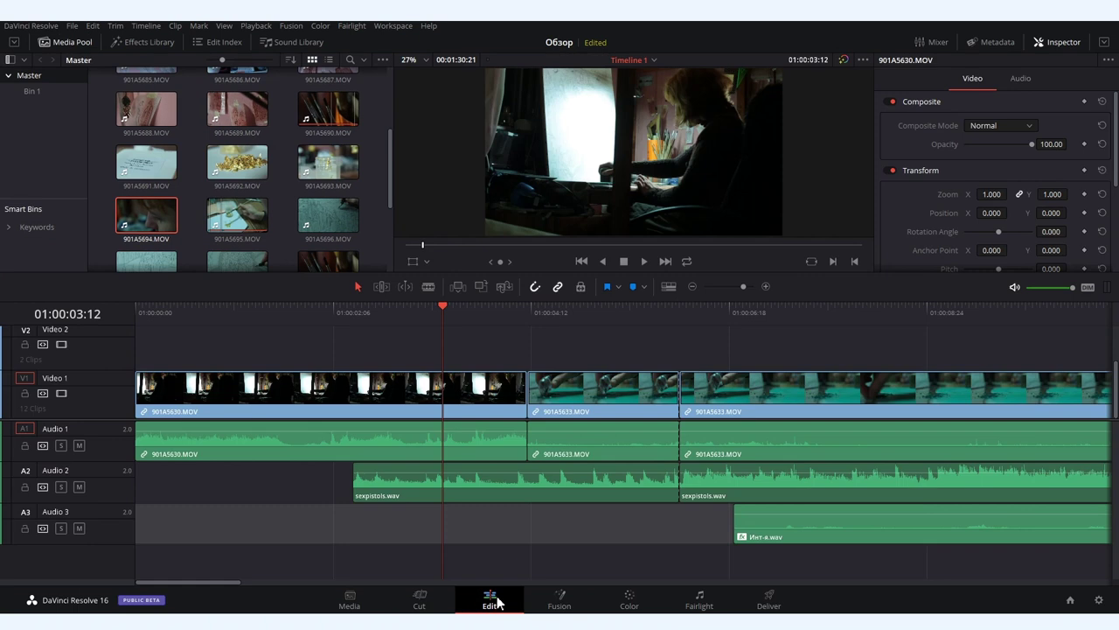
{"action": "left_click", "coordinate": [431, 398]}
{"action": "left_click", "coordinate": [729, 287]}
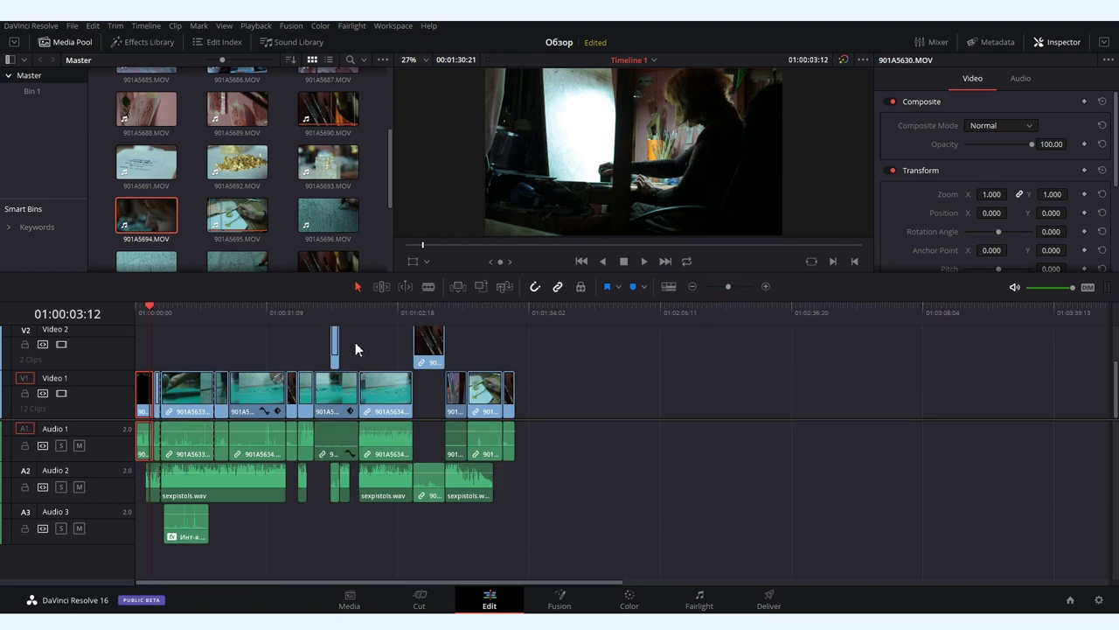
{"action": "left_click", "coordinate": [743, 287]}
{"action": "left_click_drag", "start_coordinate": [525, 395], "coordinate": [305, 400]}
{"action": "left_click_drag", "start_coordinate": [137, 393], "coordinate": [200, 394]}
{"action": "left_click", "coordinate": [217, 310]}
{"action": "left_click_drag", "start_coordinate": [217, 323], "coordinate": [287, 319]}
{"action": "left_click", "coordinate": [251, 391]}
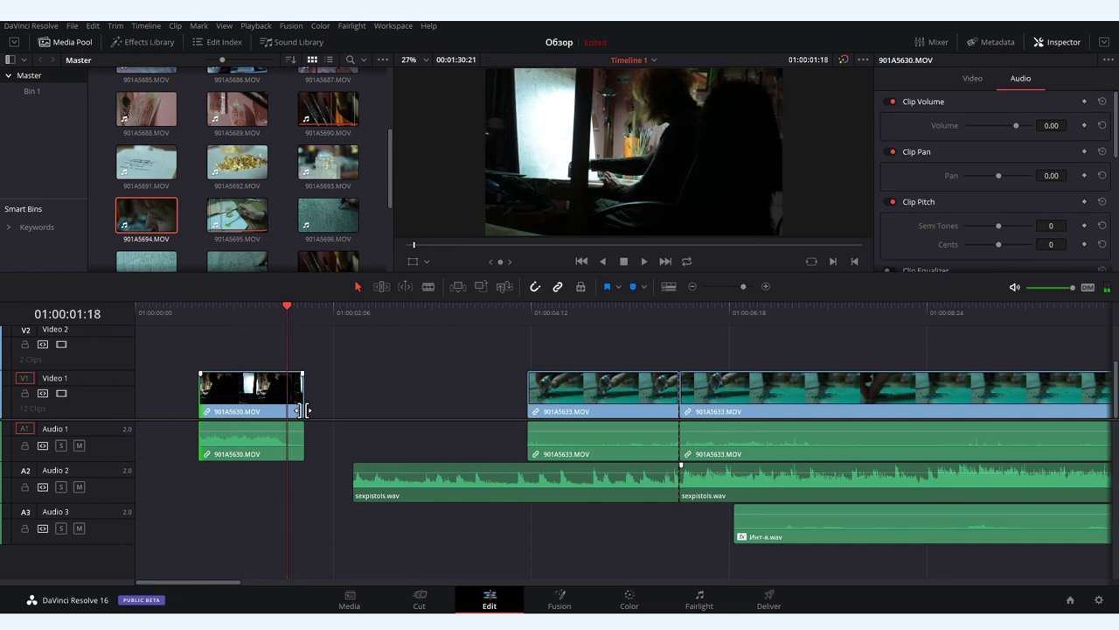
- Change the first clip's speed to 50%
{"action": "right_click", "coordinate": [251, 391]}
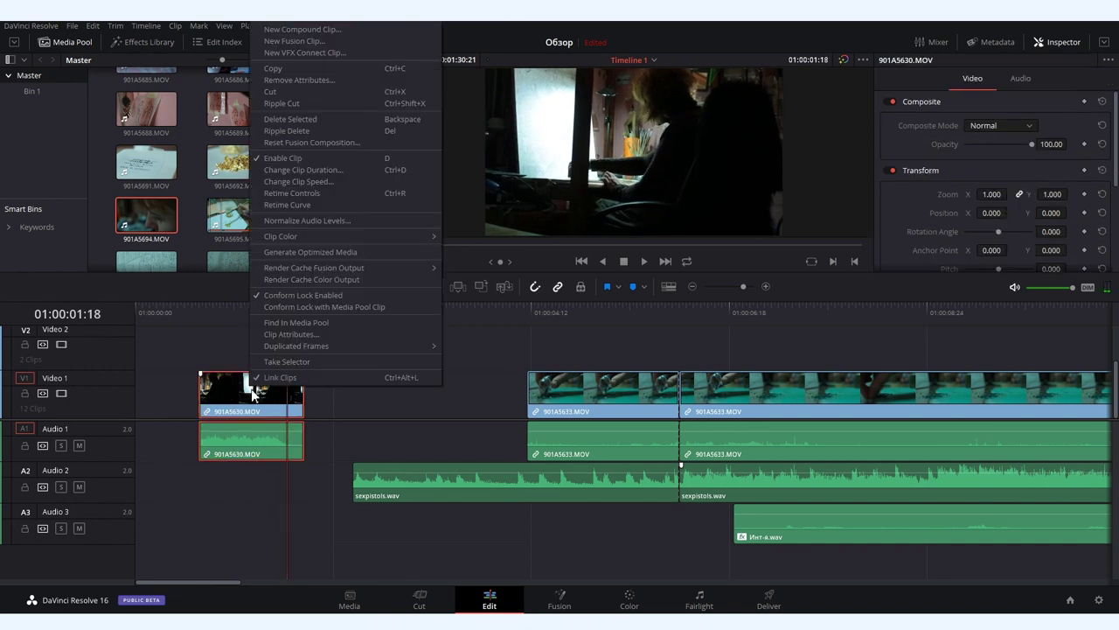
{"action": "left_click", "coordinate": [315, 182]}
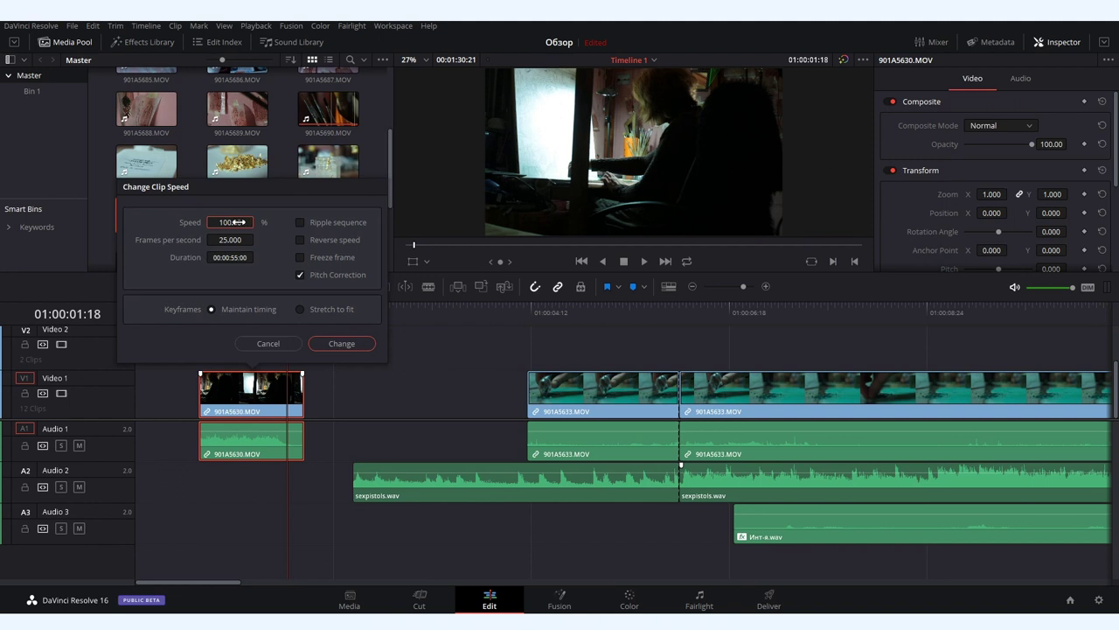
{"action": "left_click", "coordinate": [236, 222]}
{"action": "key", "text": "Return"}
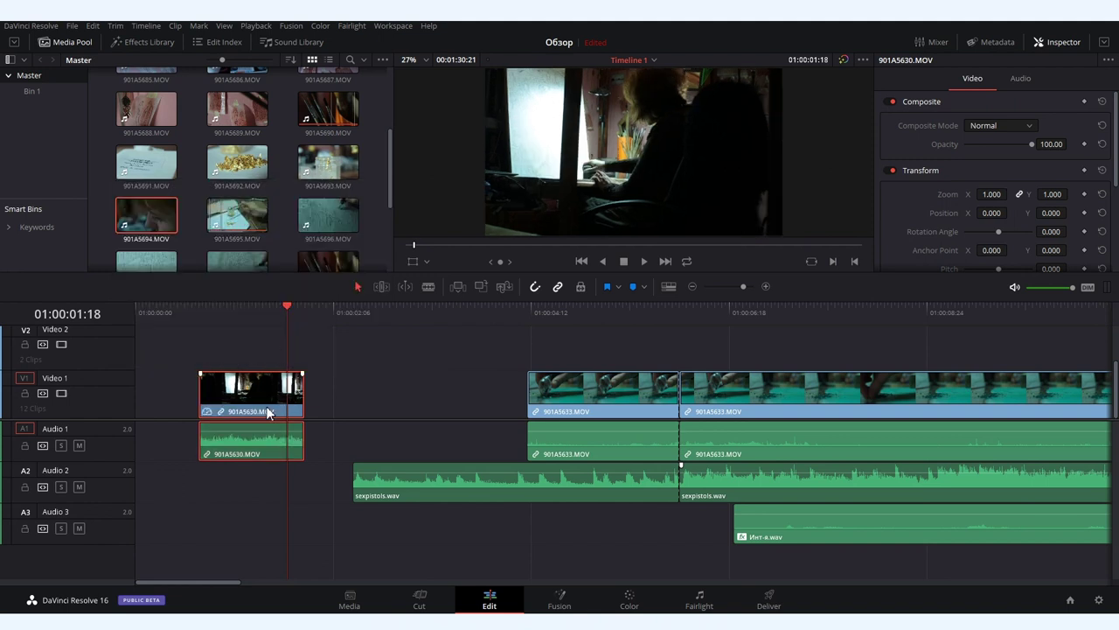
- Set Retime Process to Optical Flow and Motion Estimation to Enhanced Better, then disable Retime And Scaling
{"action": "scroll", "coordinate": [932, 202], "scroll_direction": "down", "scroll_amount": 5}
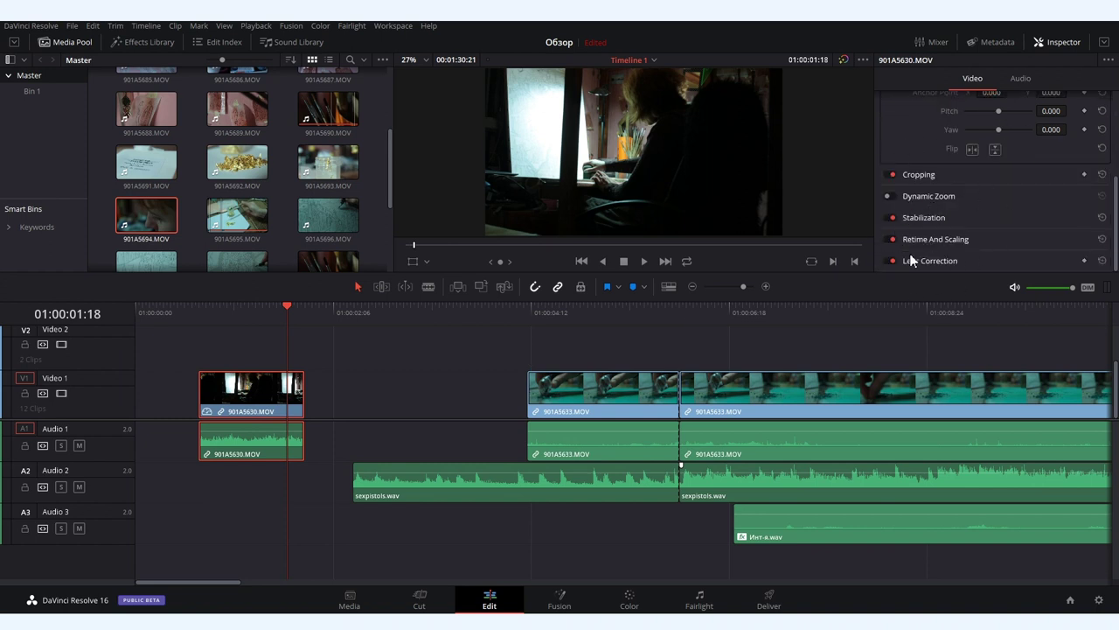
{"action": "left_click", "coordinate": [928, 238]}
{"action": "scroll", "coordinate": [945, 236], "scroll_direction": "down", "scroll_amount": 2}
{"action": "left_click", "coordinate": [990, 179]}
{"action": "left_click", "coordinate": [986, 234]}
{"action": "left_click", "coordinate": [988, 199]}
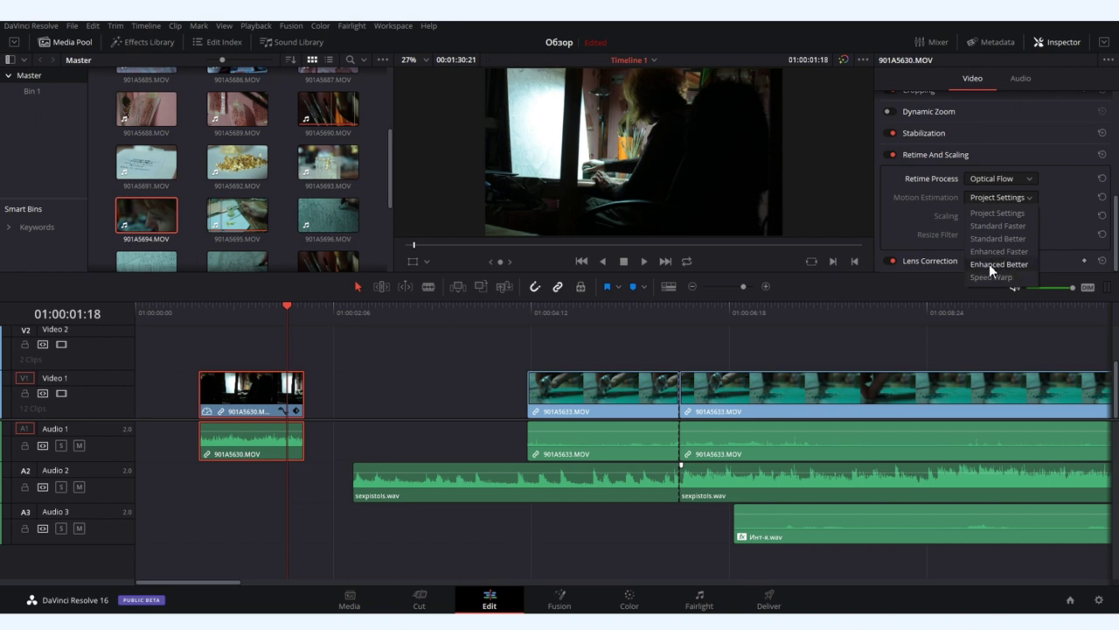
{"action": "left_click", "coordinate": [989, 263]}
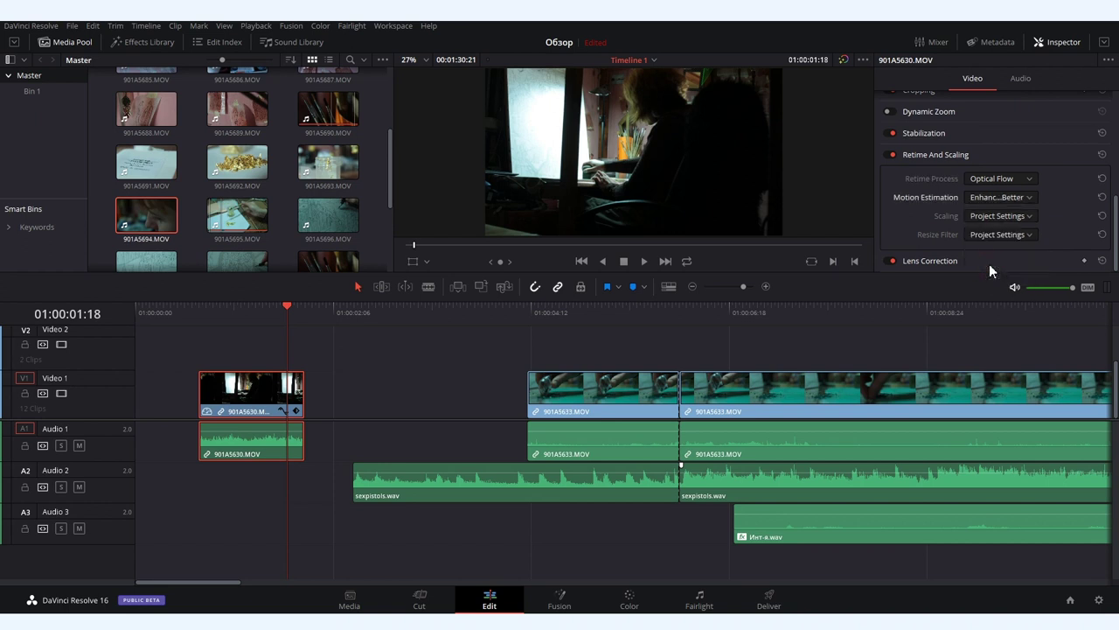
{"action": "left_click", "coordinate": [892, 155]}
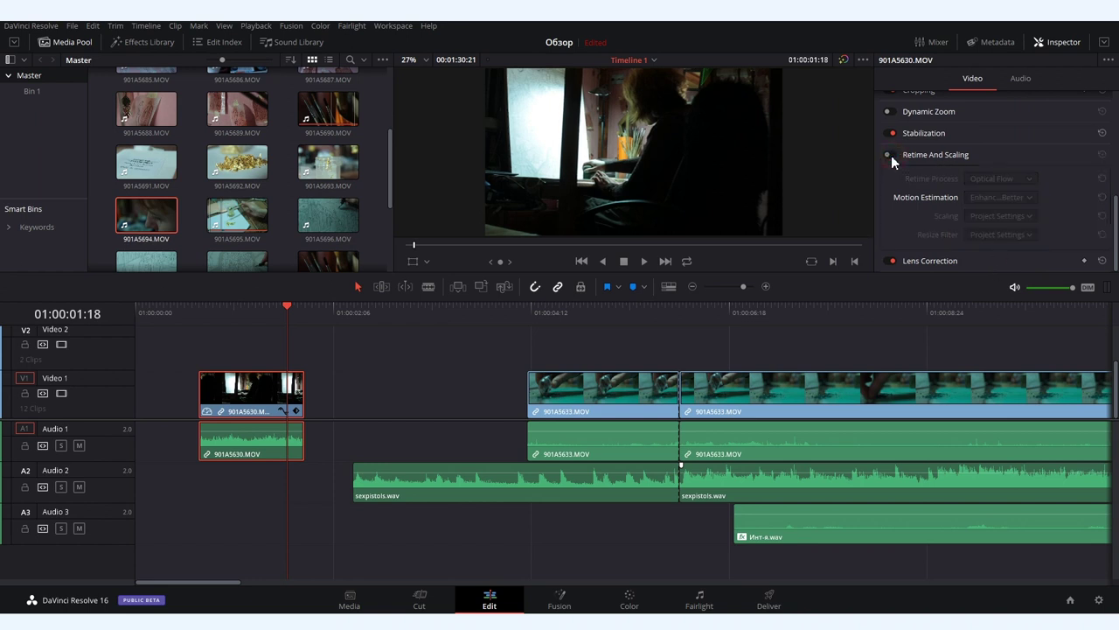
{"action": "left_click", "coordinate": [201, 316]}
- Play the slowed first clip several times from 01:00:00:18, then go to the Fairlight page
{"action": "key", "text": "space"}
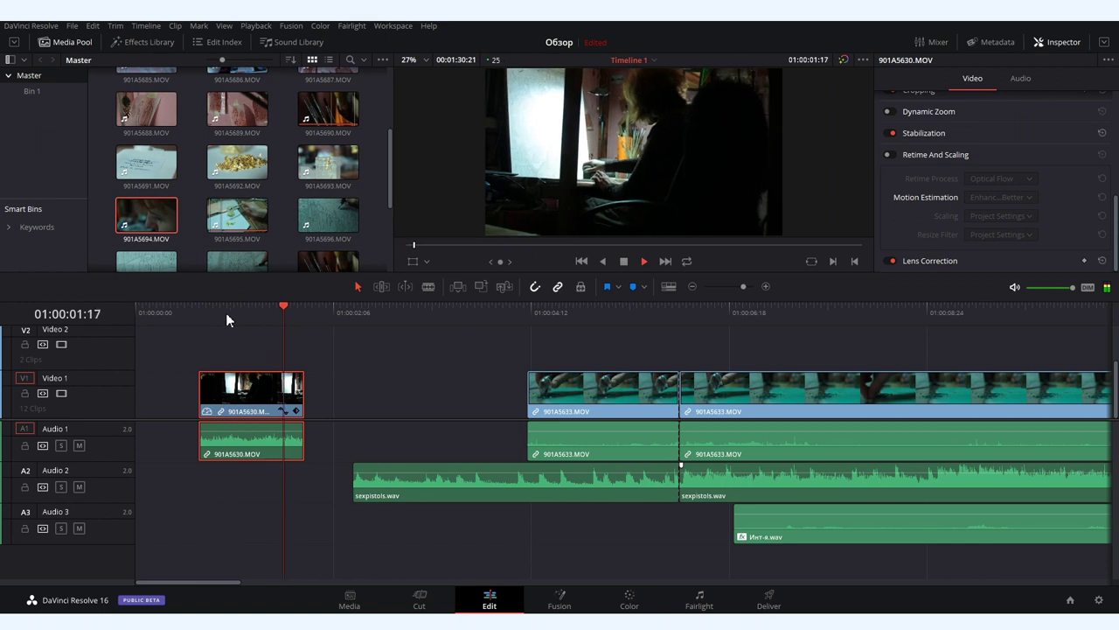
{"action": "key", "text": "space"}
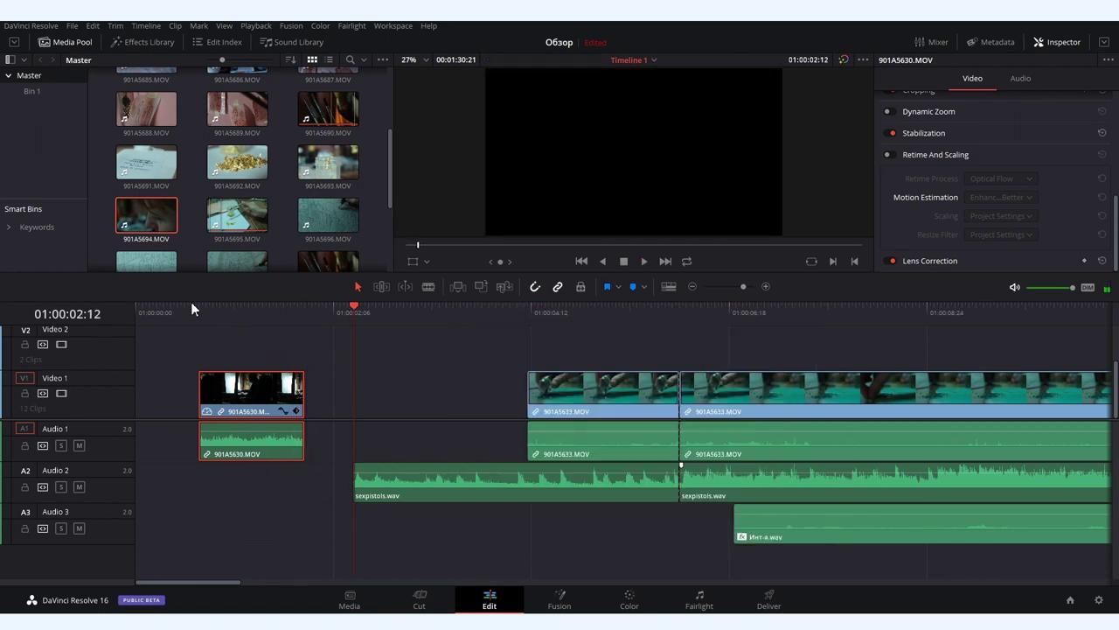
{"action": "left_click", "coordinate": [201, 315]}
{"action": "key", "text": "space"}
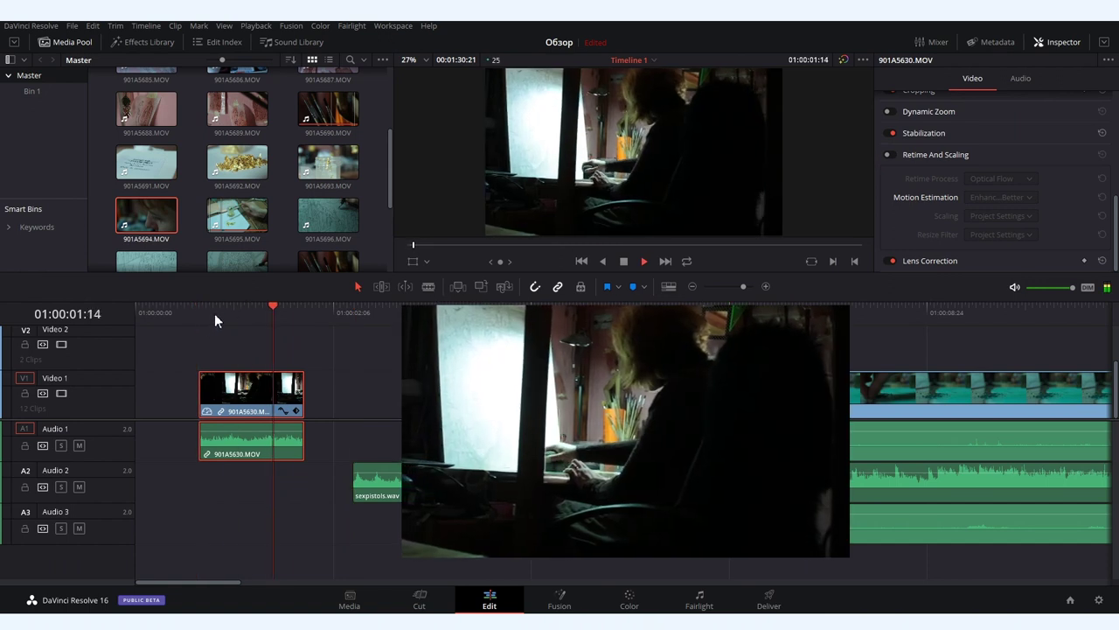
{"action": "key", "text": "space"}
{"action": "left_click", "coordinate": [197, 320]}
{"action": "key", "text": "space"}
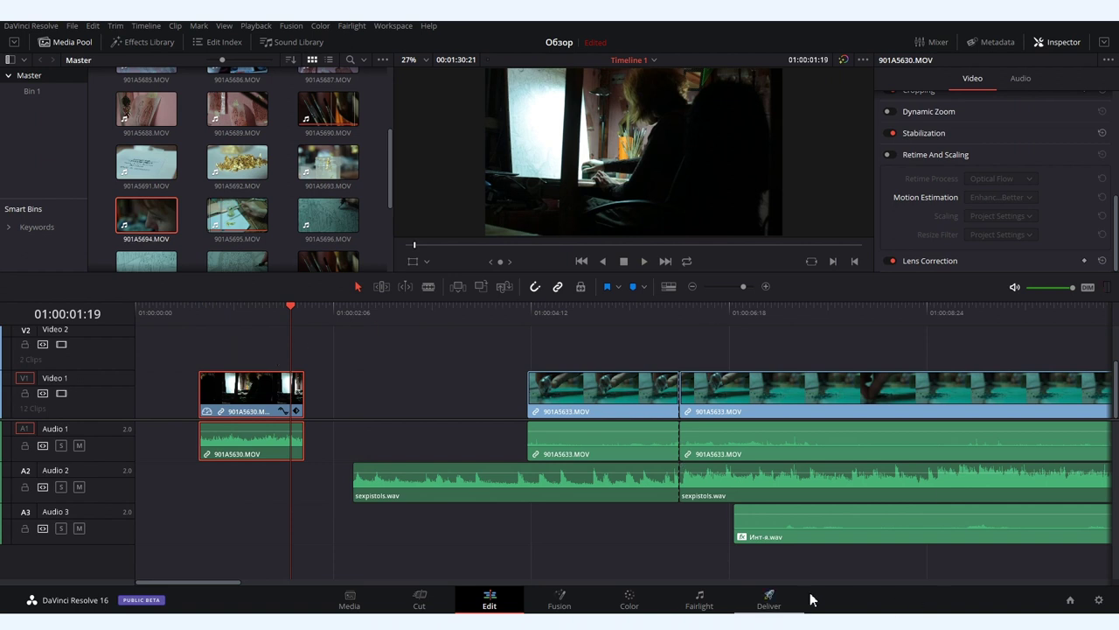
{"action": "left_click", "coordinate": [699, 605]}
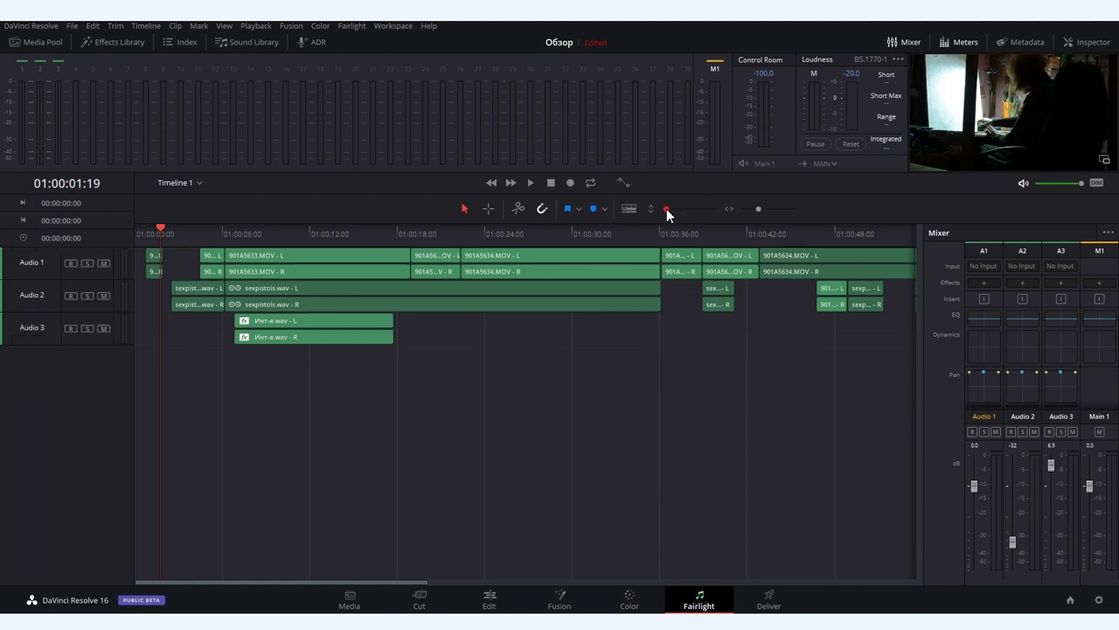
- Enlarge the audio tracks and drop FairlightFX Dialog Processor onto the Инт-я.wav clip on A3
{"action": "left_click_drag", "start_coordinate": [666, 208], "coordinate": [678, 208]}
{"action": "scroll", "coordinate": [544, 317], "scroll_direction": "down", "scroll_amount": 1}
{"action": "left_click", "coordinate": [271, 368]}
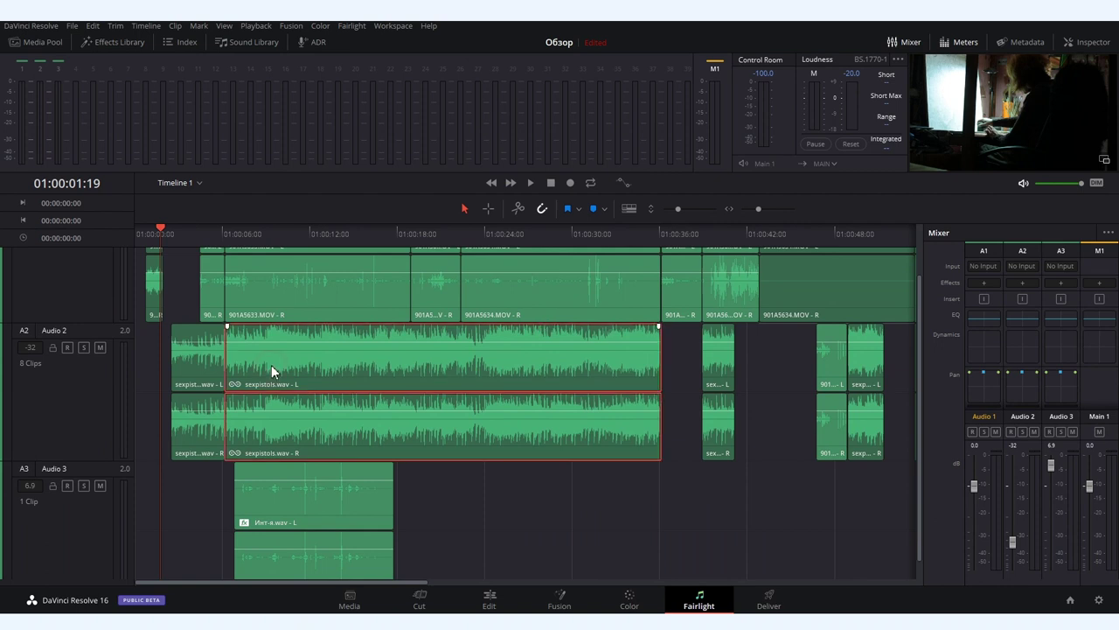
{"action": "left_click", "coordinate": [126, 43]}
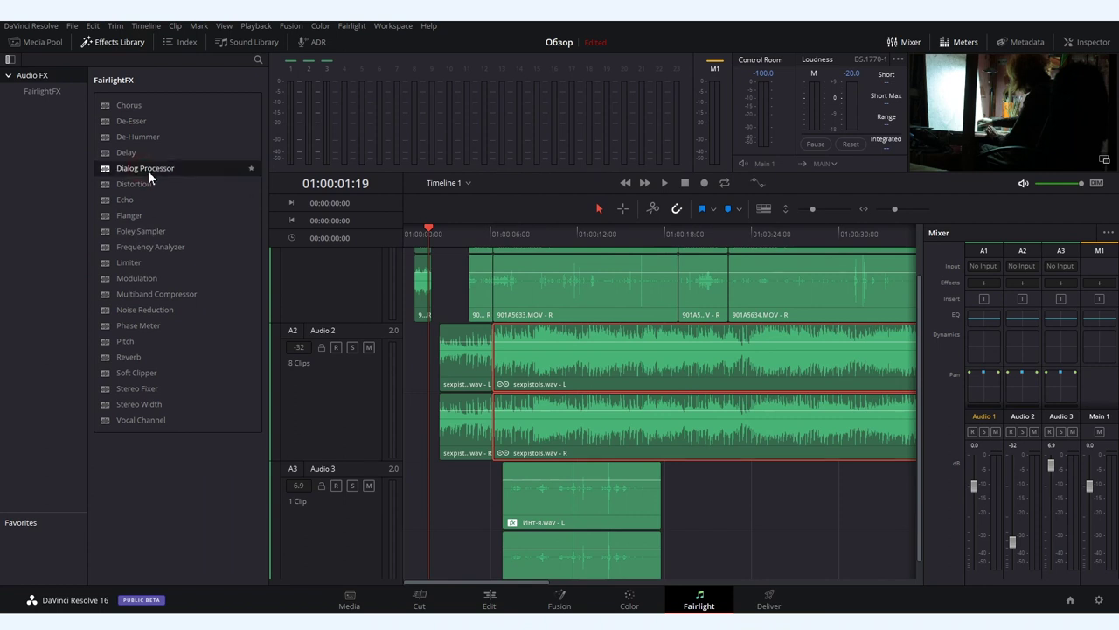
{"action": "left_click_drag", "start_coordinate": [148, 170], "coordinate": [573, 509]}
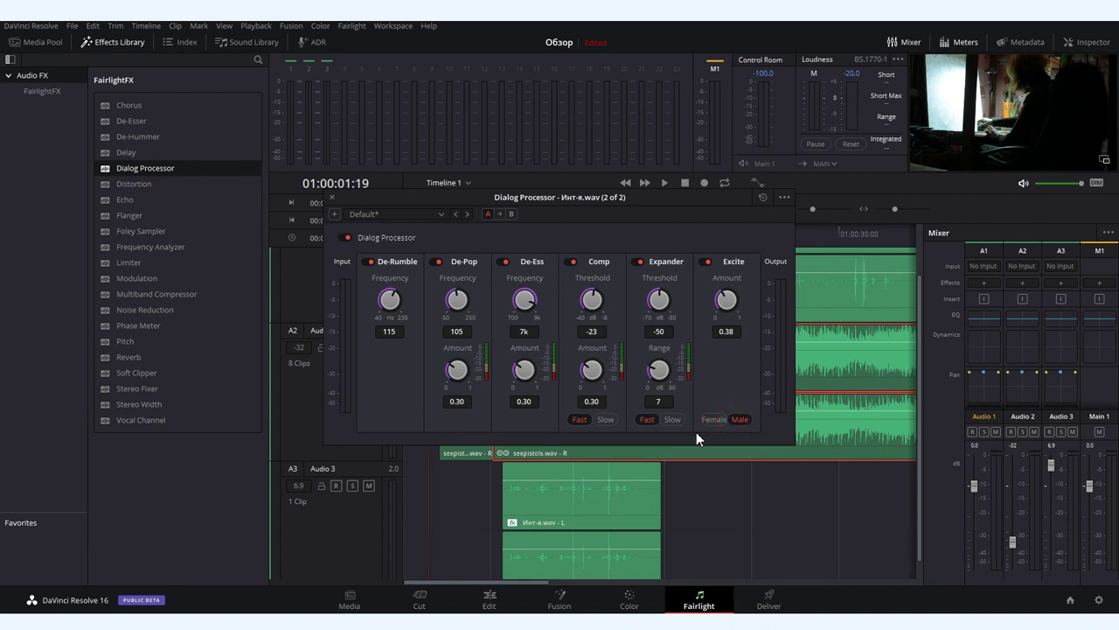
{"action": "left_click", "coordinate": [330, 196]}
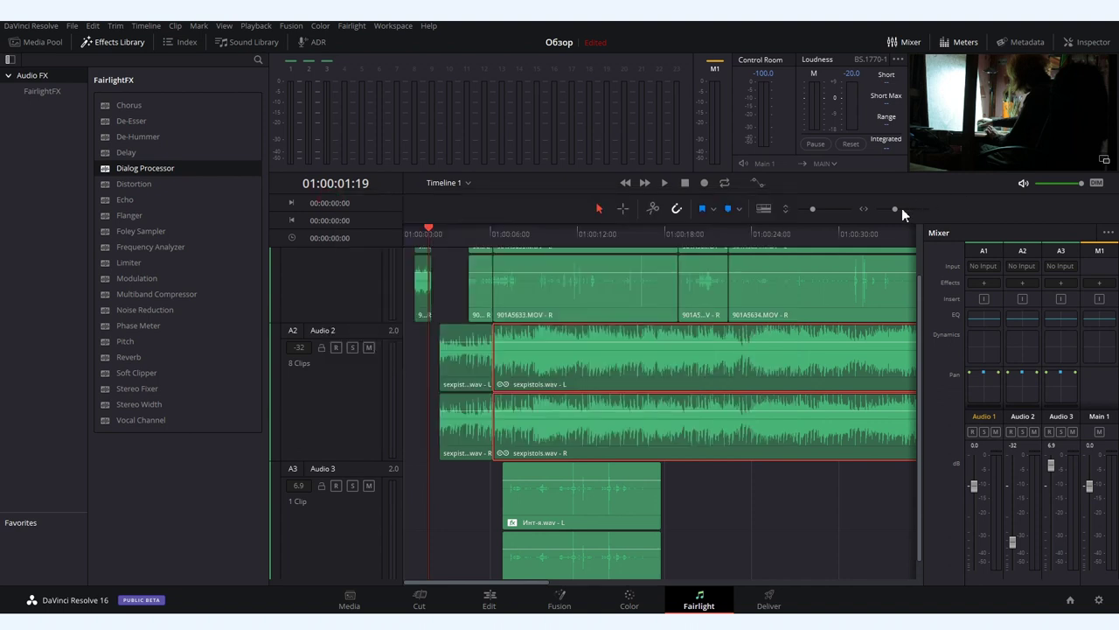
- Enable Elastic Wave on sexpistols.wav and add three warp markers
{"action": "left_click", "coordinate": [622, 236]}
{"action": "left_click_drag", "start_coordinate": [894, 208], "coordinate": [912, 208]}
{"action": "right_click", "coordinate": [631, 365]}
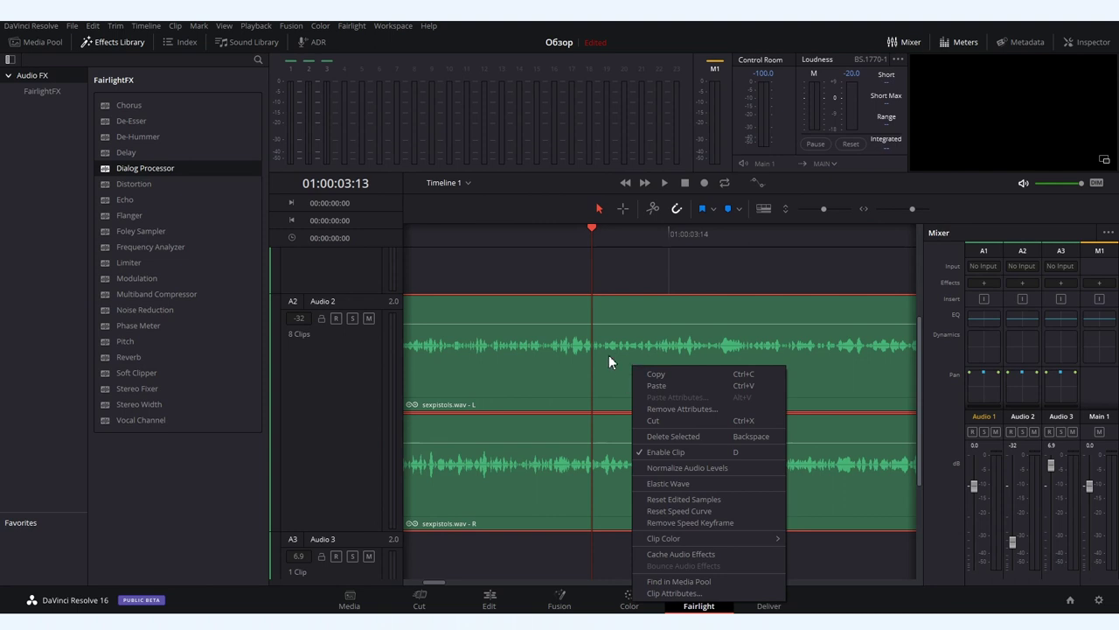
{"action": "left_click", "coordinate": [686, 482]}
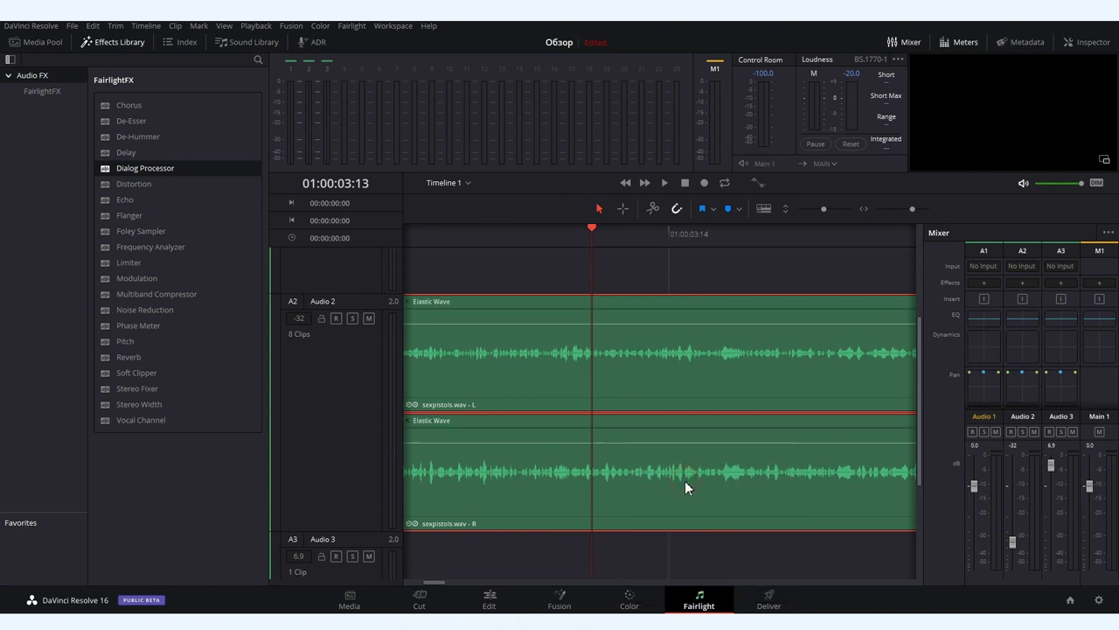
{"action": "left_click", "coordinate": [616, 381]}
{"action": "left_click", "coordinate": [644, 381]}
{"action": "left_click", "coordinate": [662, 380]}
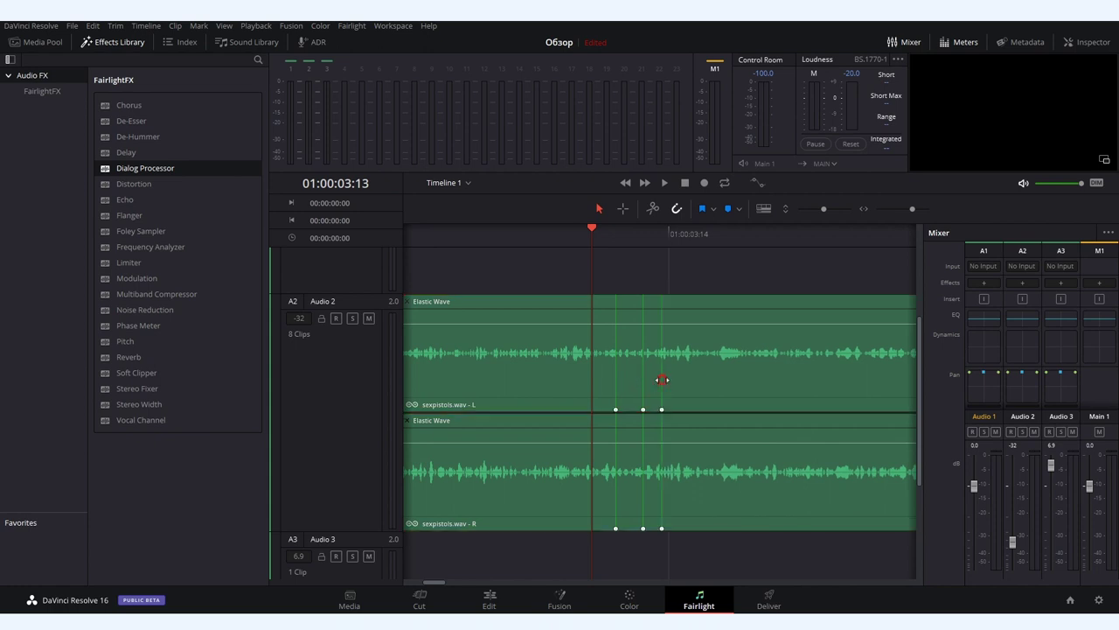
- Add a fourth warp marker and drag markers to stretch, then retime, the audio
{"action": "scroll", "coordinate": [823, 209], "scroll_direction": "up", "scroll_amount": 2}
{"action": "scroll", "coordinate": [916, 206], "scroll_direction": "up", "scroll_amount": 2}
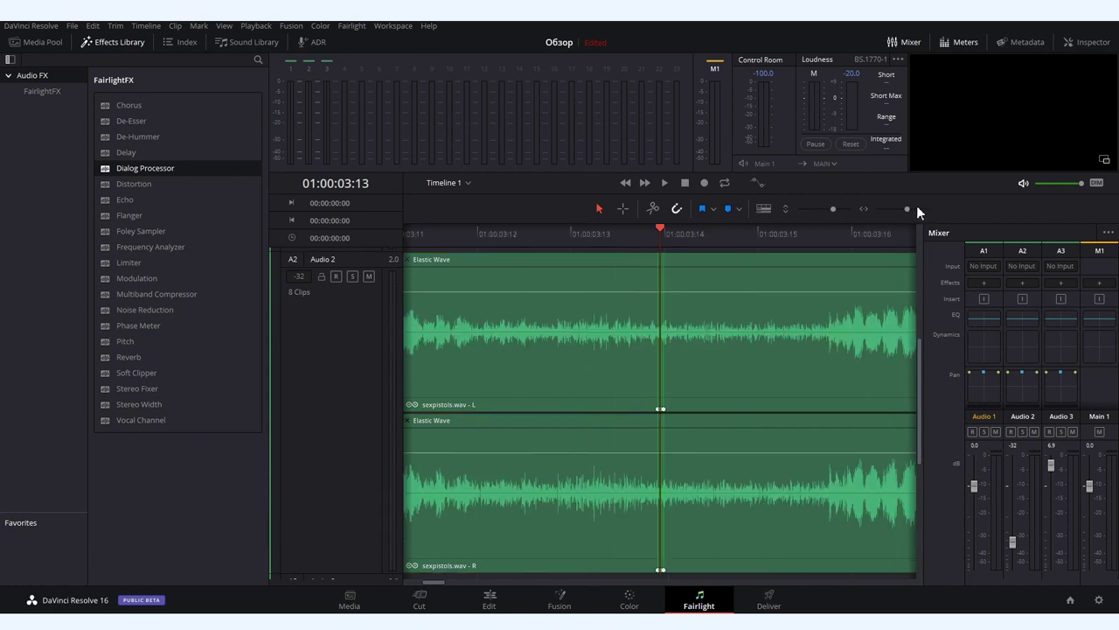
{"action": "scroll", "coordinate": [675, 329], "scroll_direction": "up", "scroll_amount": 2}
{"action": "left_click", "coordinate": [679, 334]}
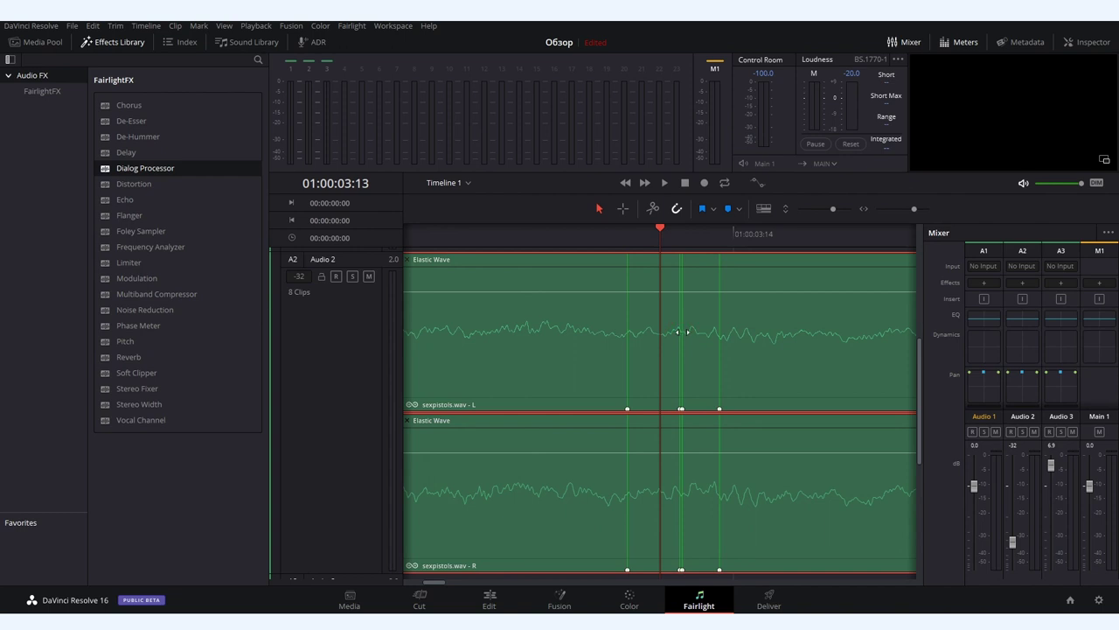
{"action": "left_click_drag", "start_coordinate": [682, 332], "coordinate": [860, 331]}
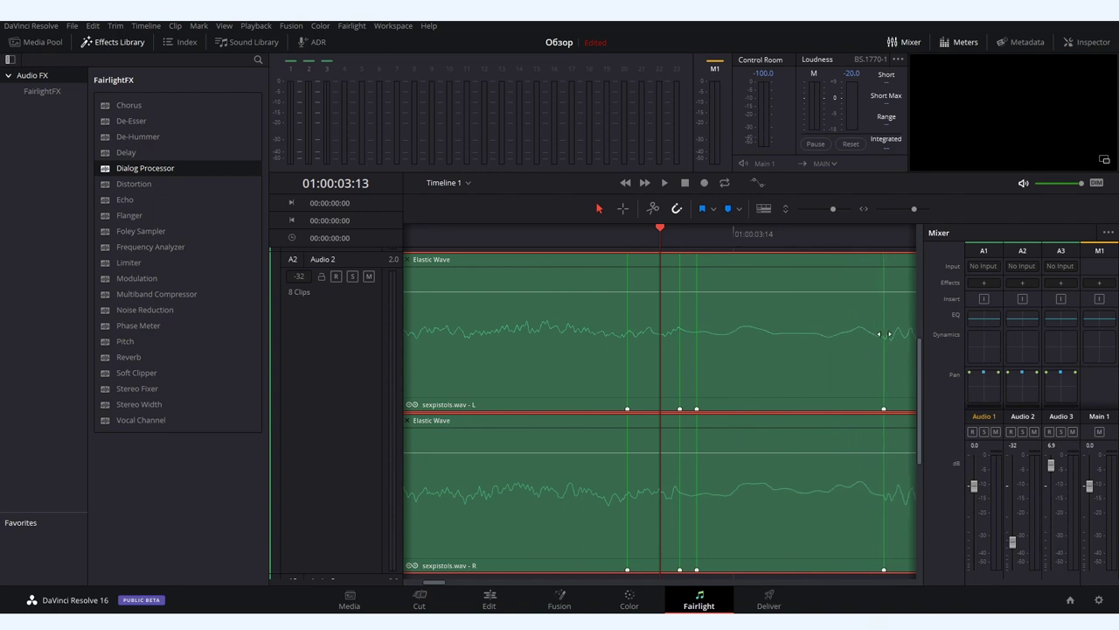
{"action": "left_click_drag", "start_coordinate": [861, 331], "coordinate": [760, 334]}
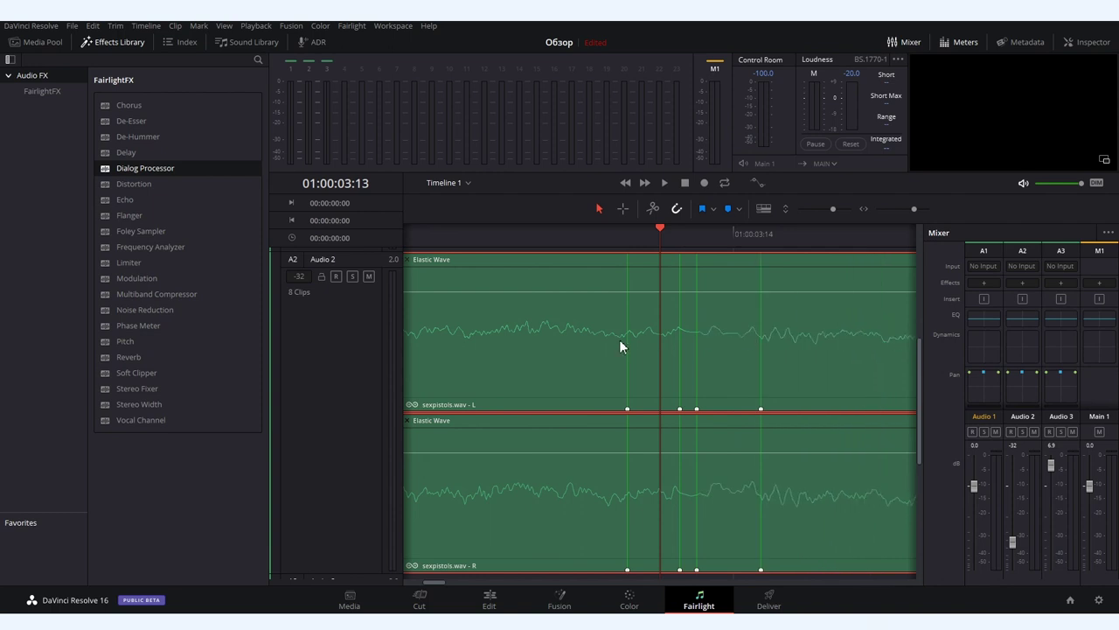